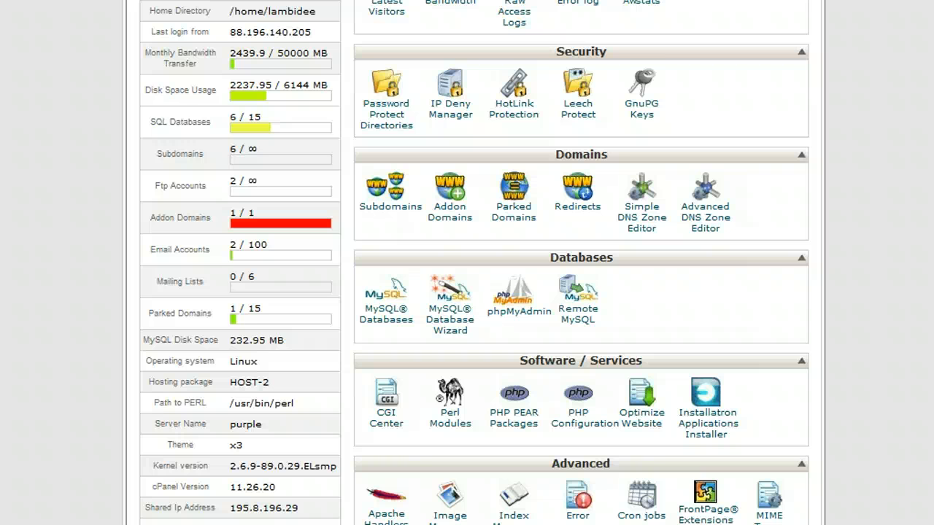
- Open Installatron's Applications Browser and scroll to the e-Commerce and Business apps listing Magento
click(703, 435)
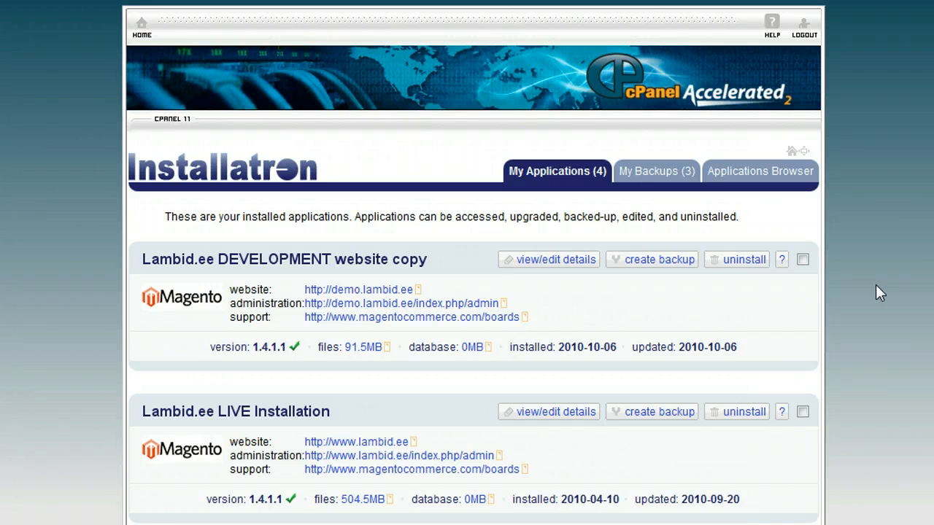
click(759, 175)
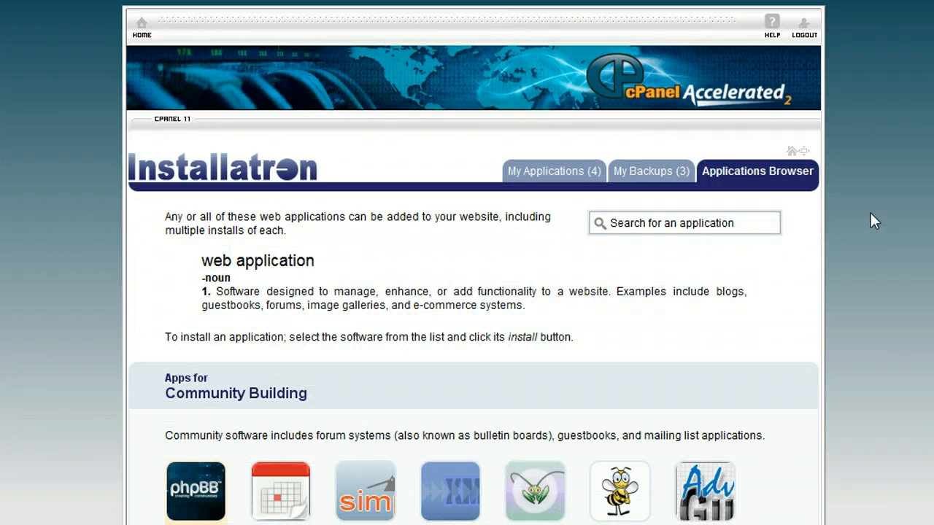
scroll(870, 217, down, 15)
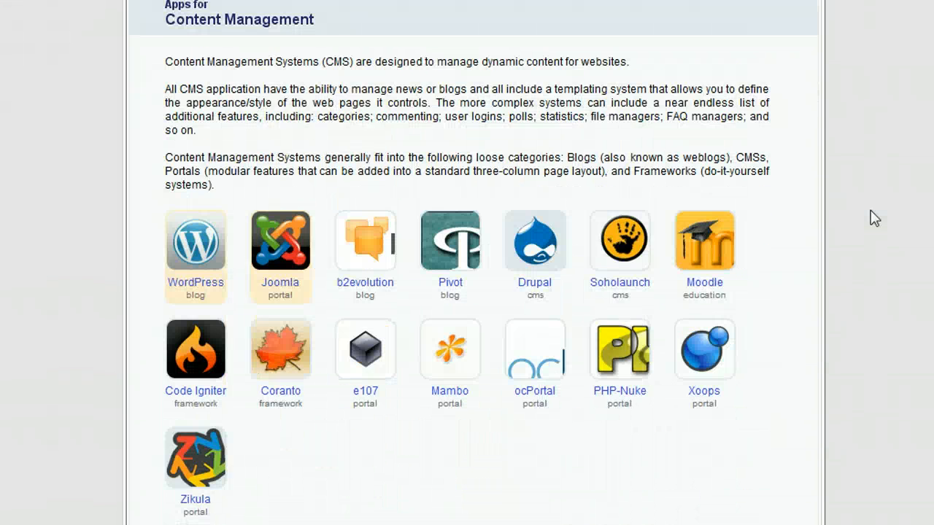
scroll(875, 218, down, 3)
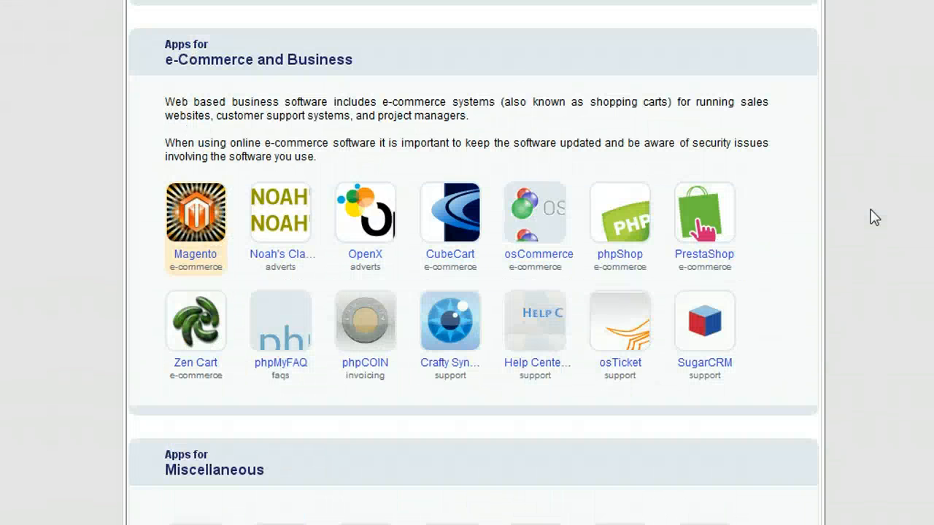
- Open Magento's application page and launch its install wizard
click(199, 219)
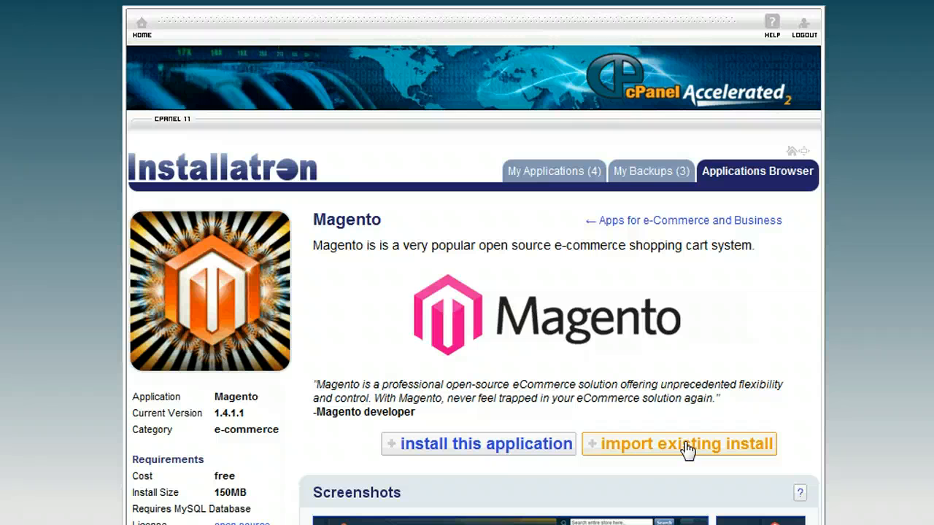
click(487, 446)
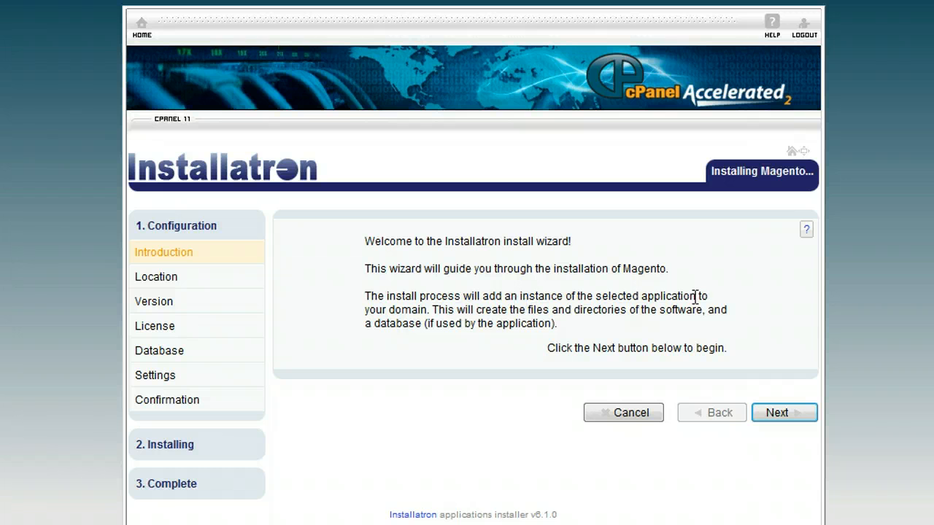
click(784, 421)
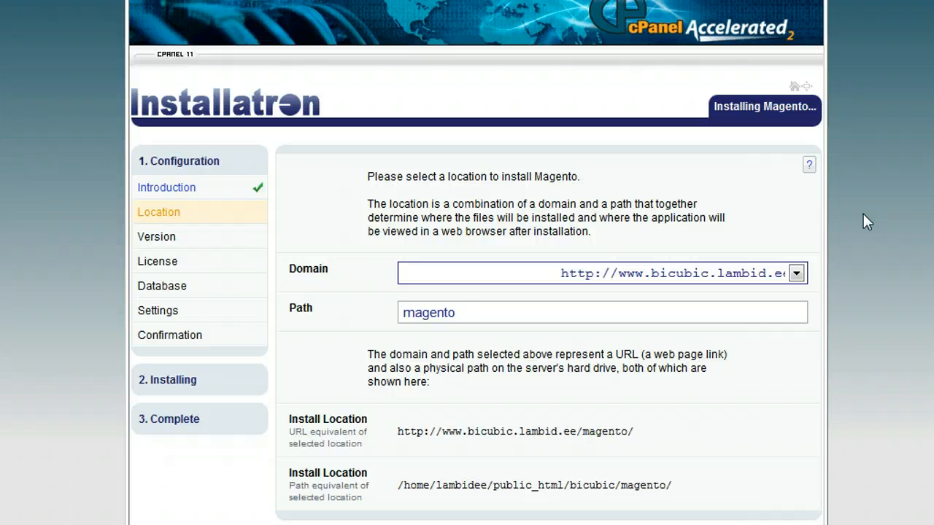
click(797, 275)
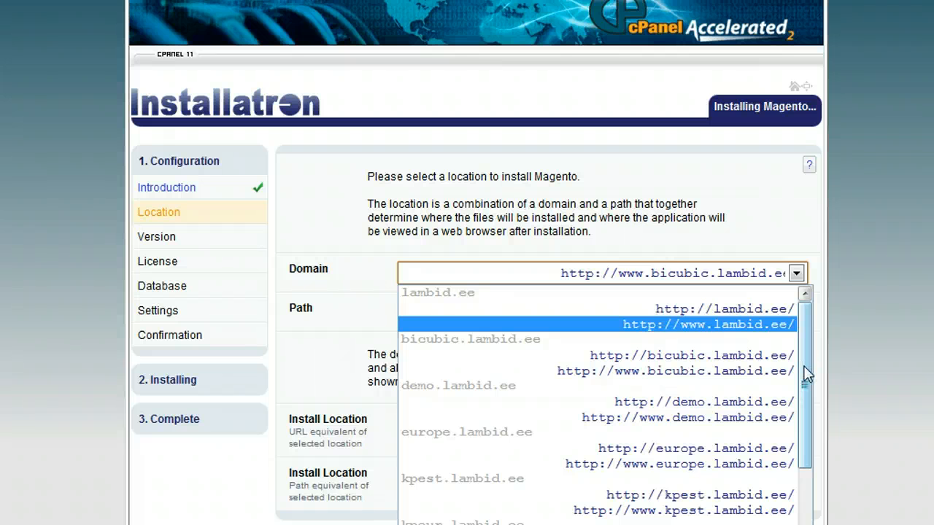
drag(809, 350, 808, 484)
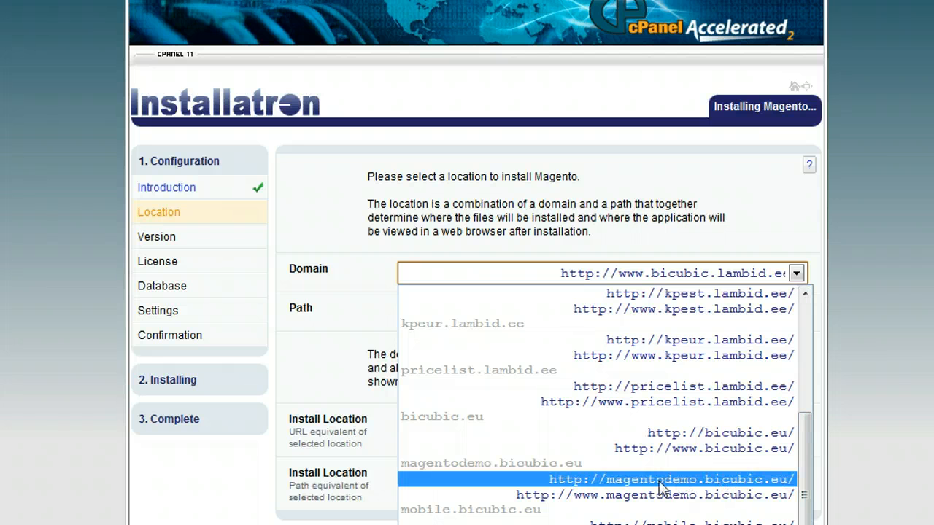
click(702, 478)
click(472, 314)
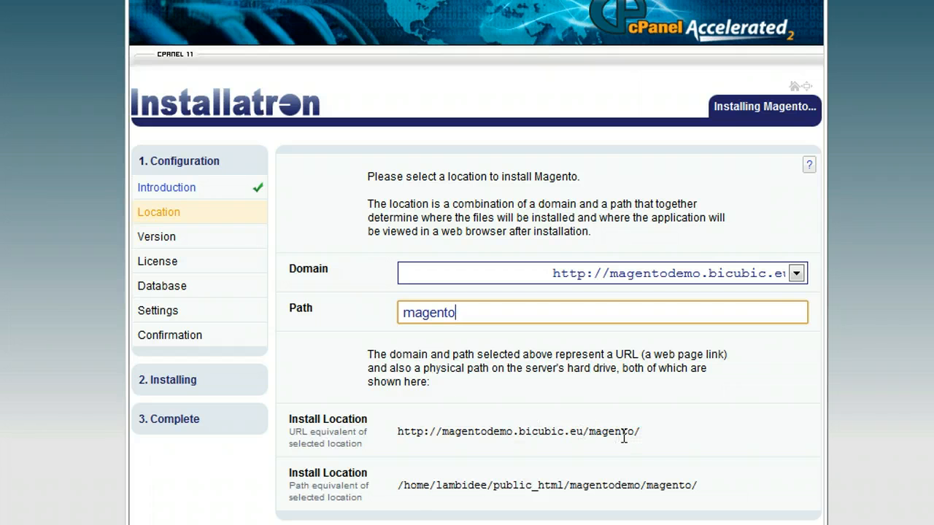
- Clear the 'magento' install path for a root install and accept the non-empty directory notice
double_click(475, 312)
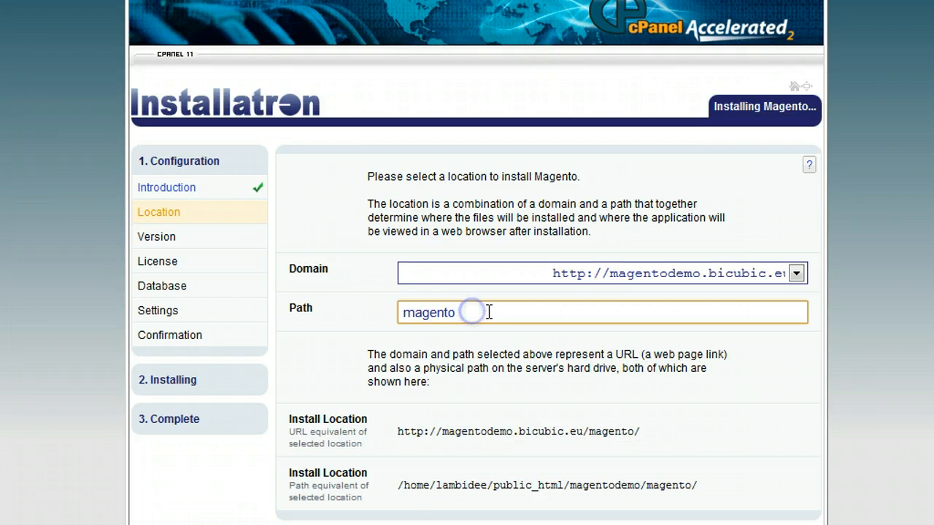
key(BackSpace)
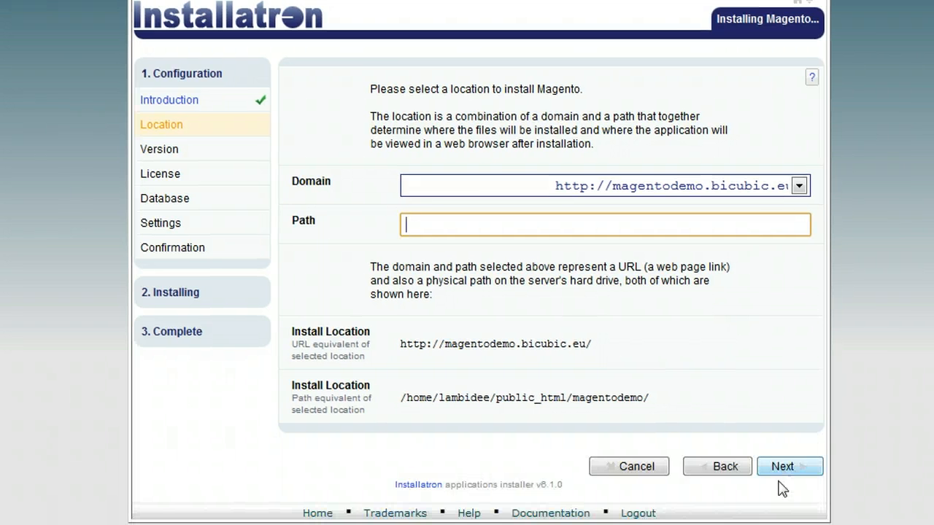
click(780, 467)
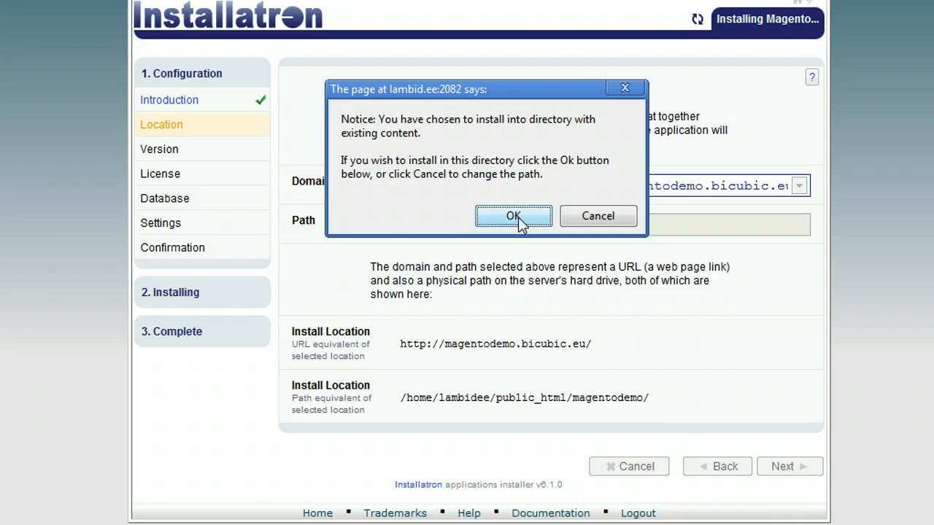
click(513, 216)
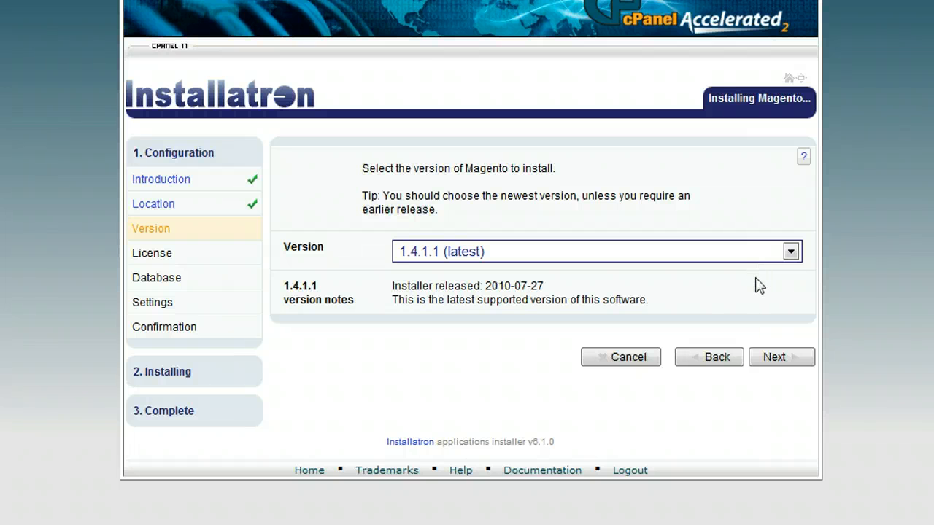
- Keep Magento version 1.4.1.1 (latest) and continue to the License step
click(790, 252)
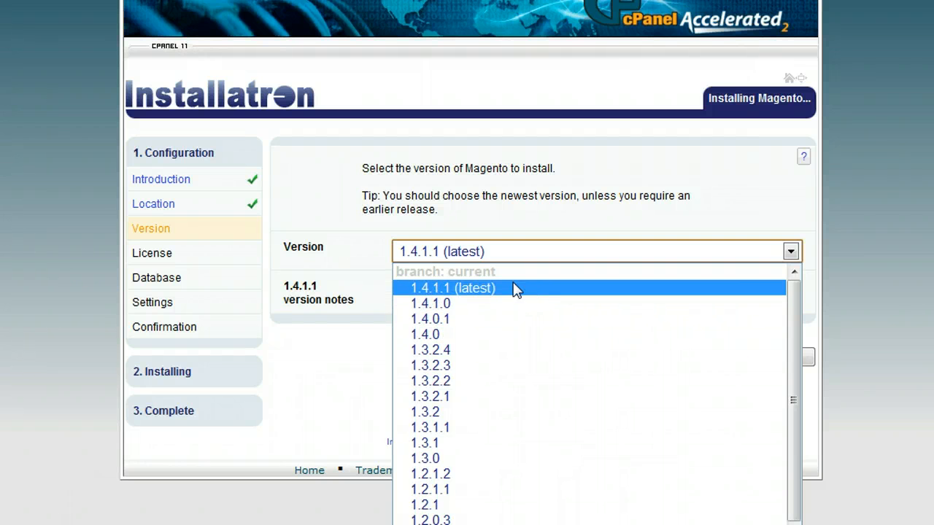
click(479, 291)
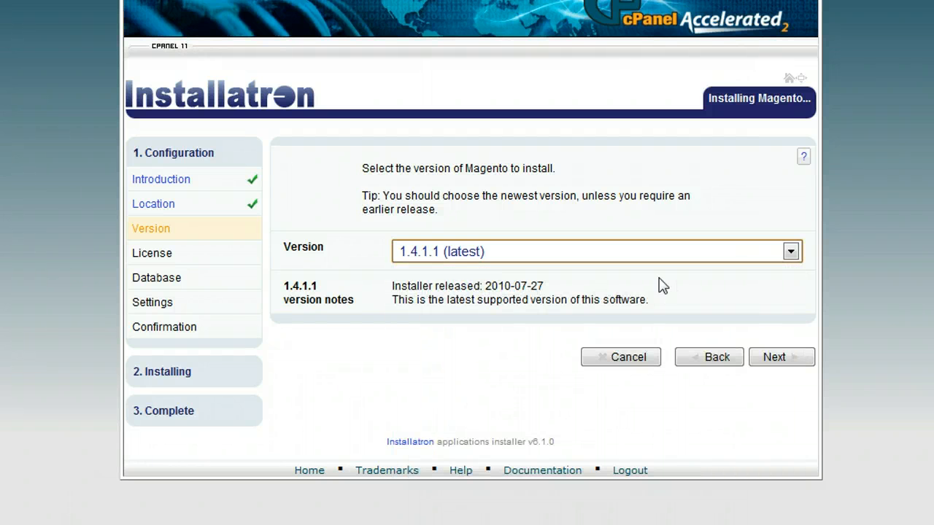
click(775, 358)
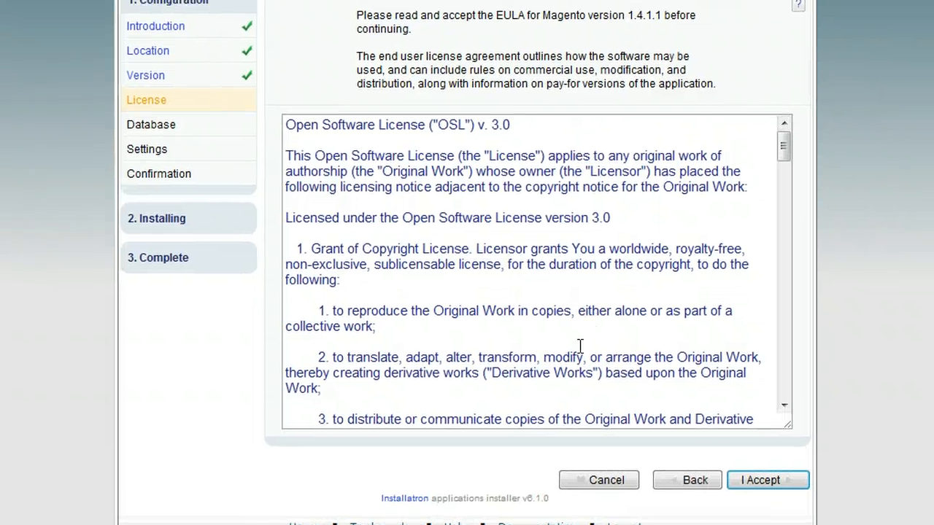
- Accept Magento's Open Software License 3.0 agreement
click(768, 483)
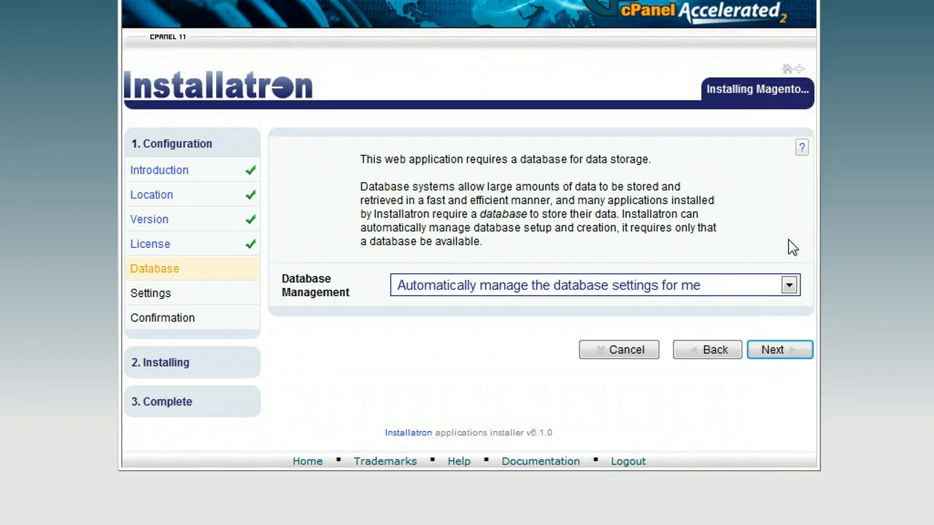
- Switch Database Management to 'Let me manage the database settings'
click(789, 286)
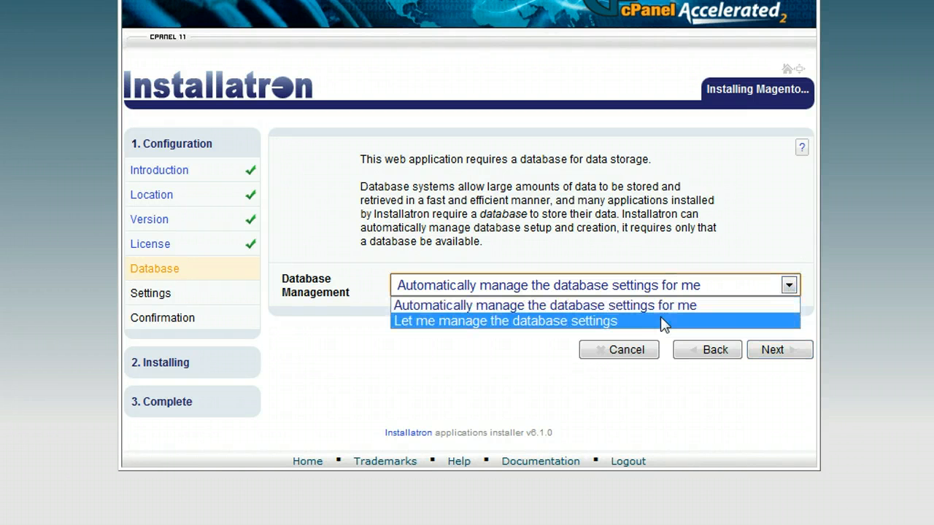
click(626, 321)
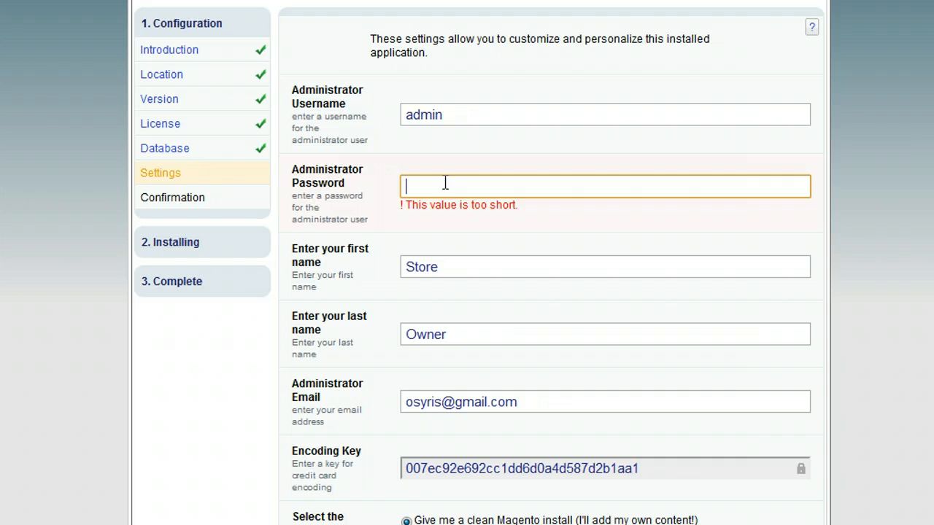
- Fill in the store owner's first and last name fields on the Settings step
click(447, 266)
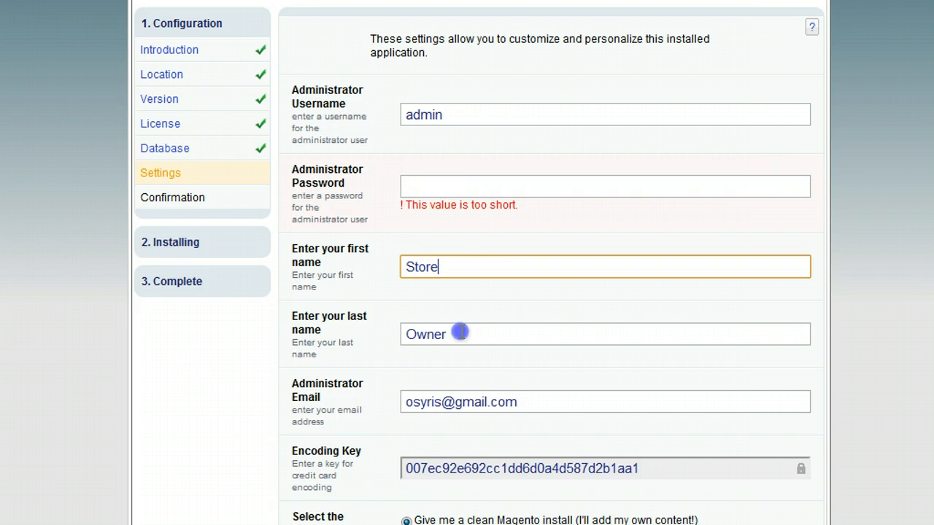
click(462, 333)
click(457, 267)
click(457, 338)
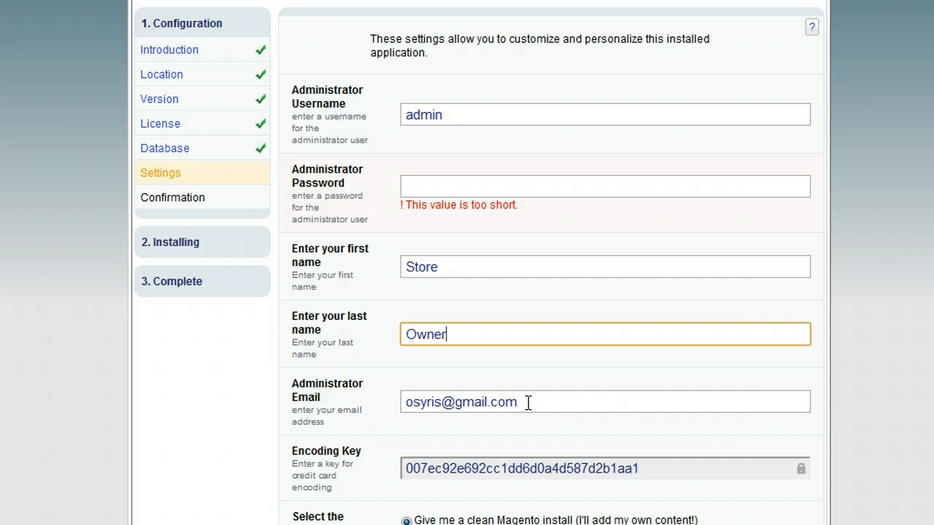
click(852, 262)
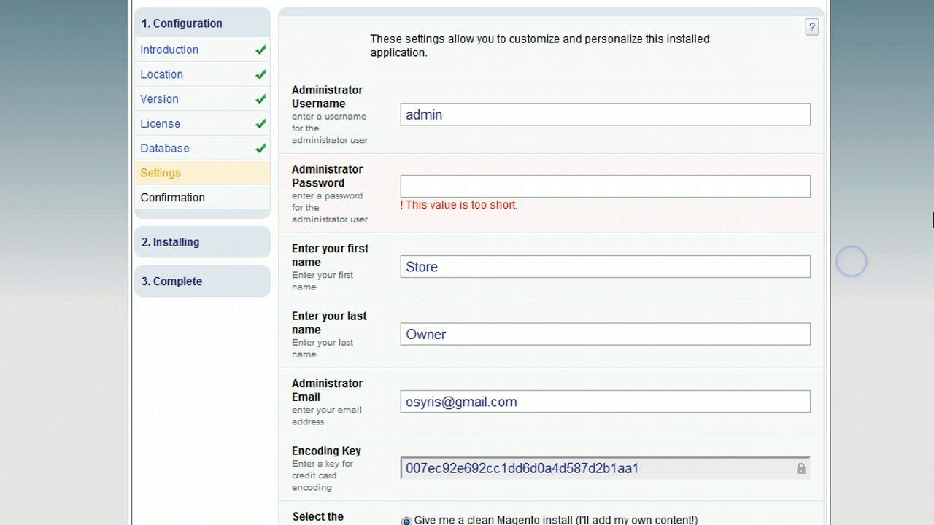
scroll(852, 261, down, 1)
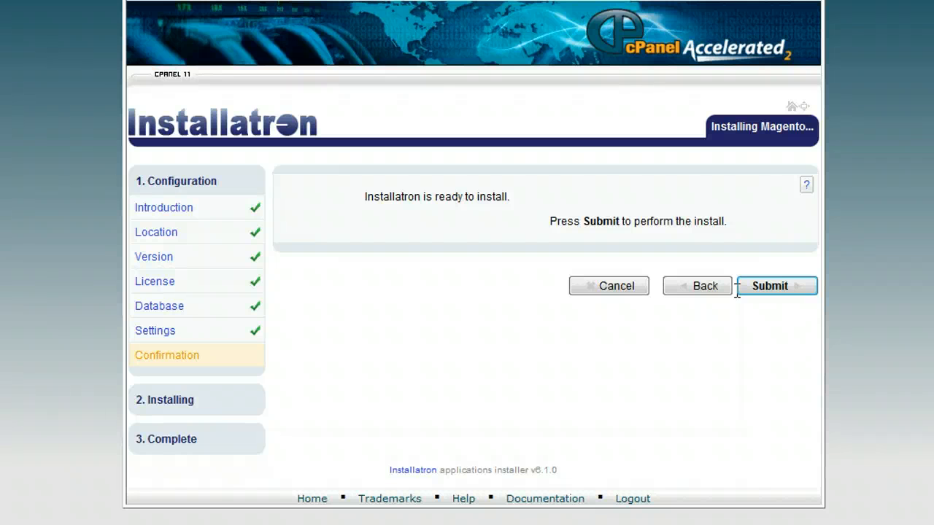
- Submit the install and open the new My Magento (8) site at magentodemo.bicubic.eu
click(784, 290)
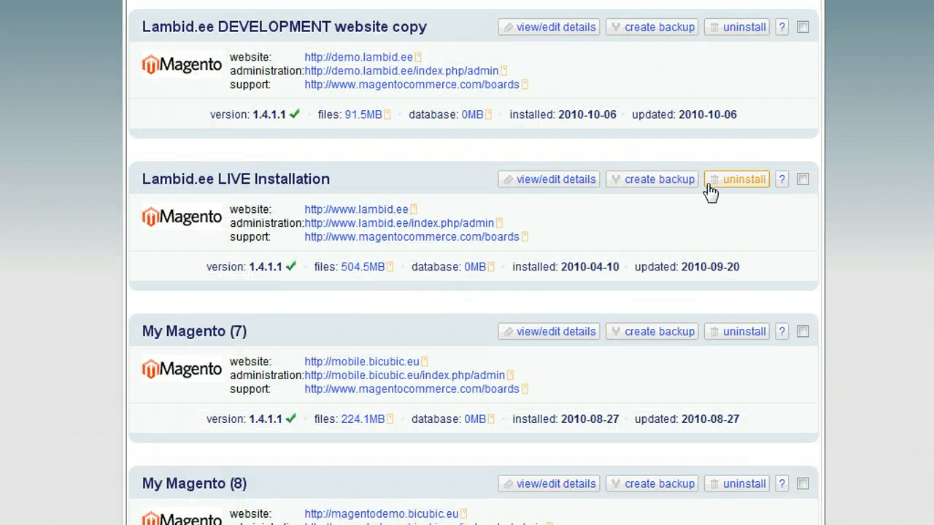
scroll(466, 263, down, 3)
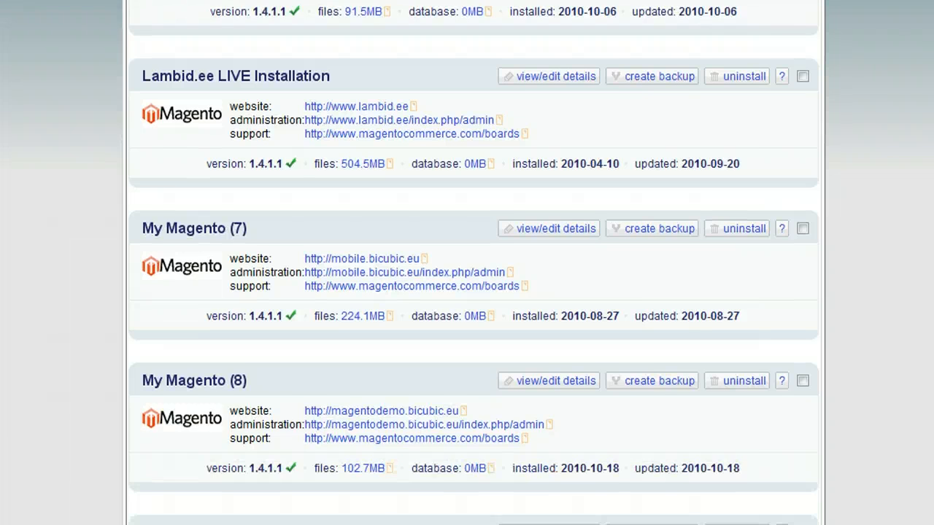
scroll(466, 263, down, 1)
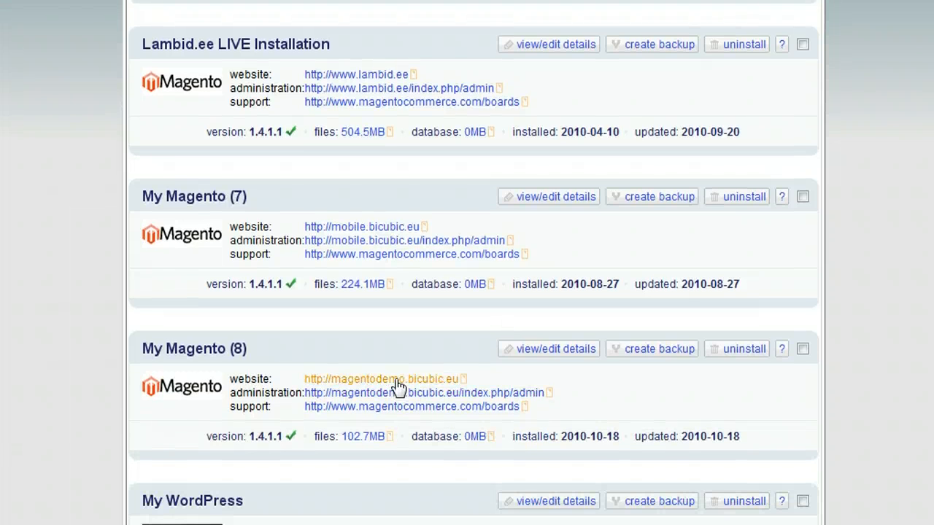
click(398, 382)
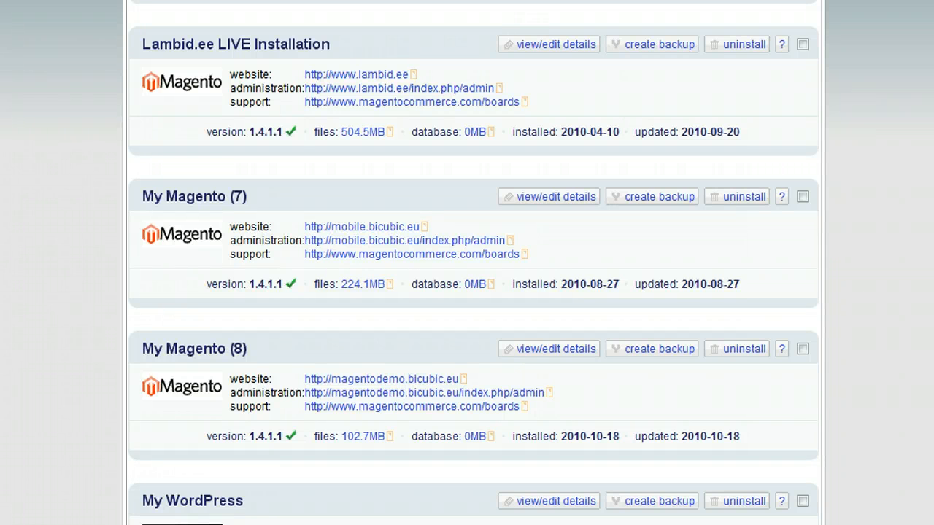
scroll(652, 7, up, 3)
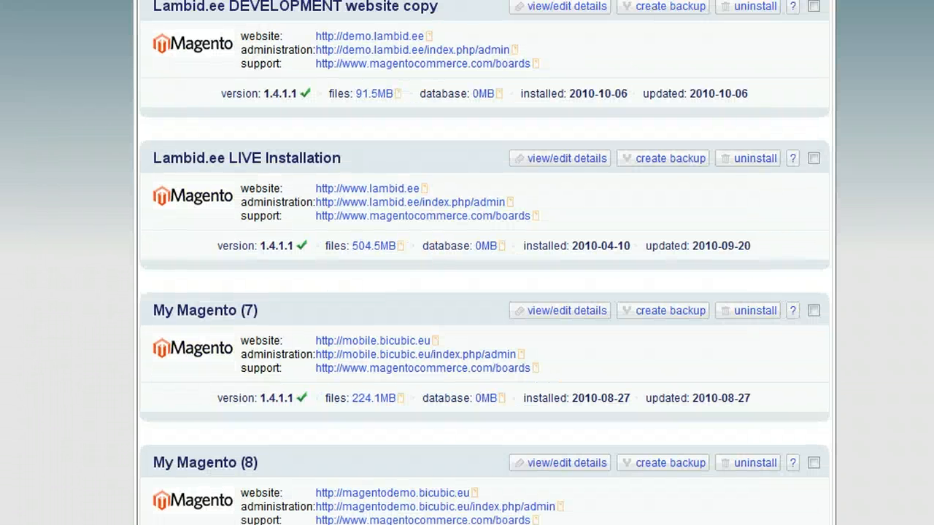
click(619, 60)
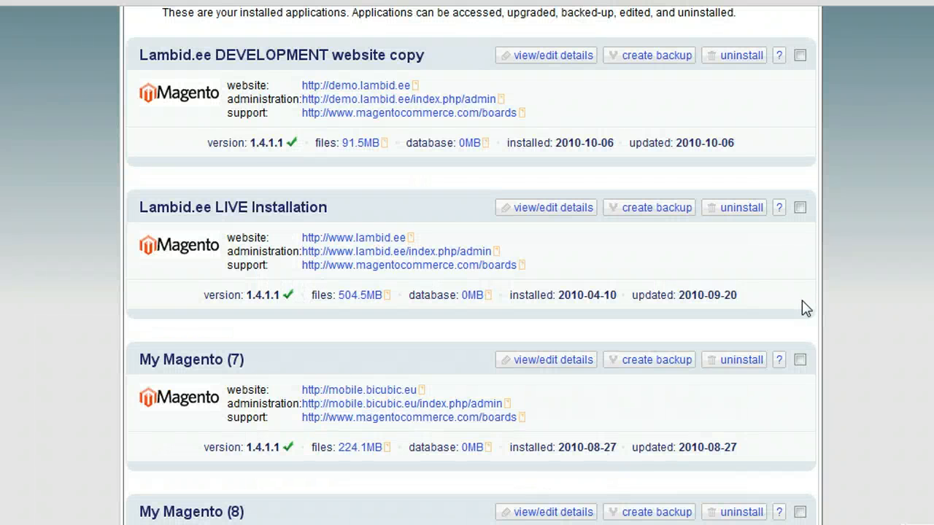
scroll(802, 307, down, 3)
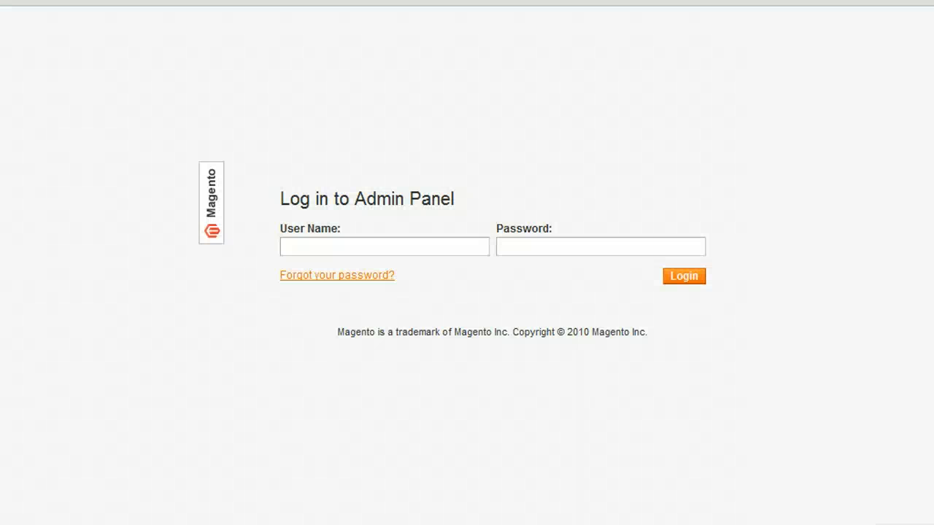
- Log in to the Magento Admin Panel as admin with the account password
text(admin)
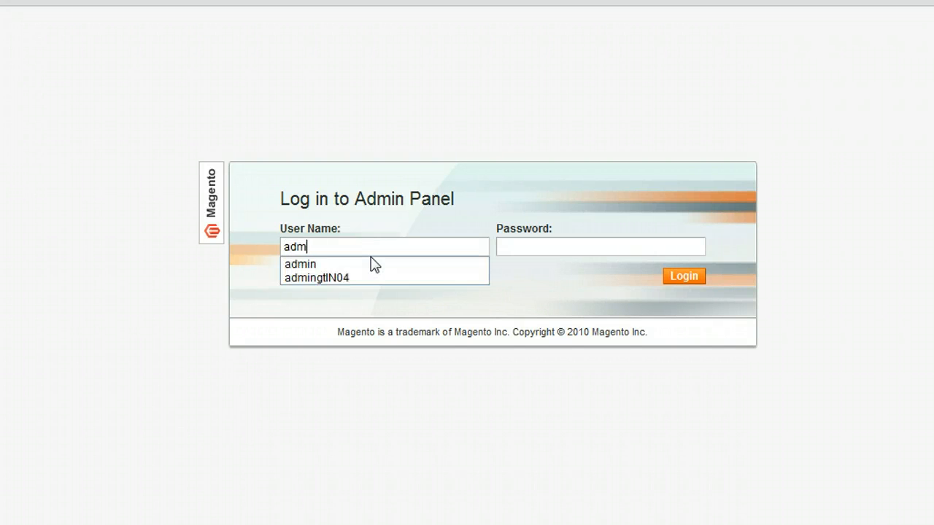
key(Tab)
text(admin12)
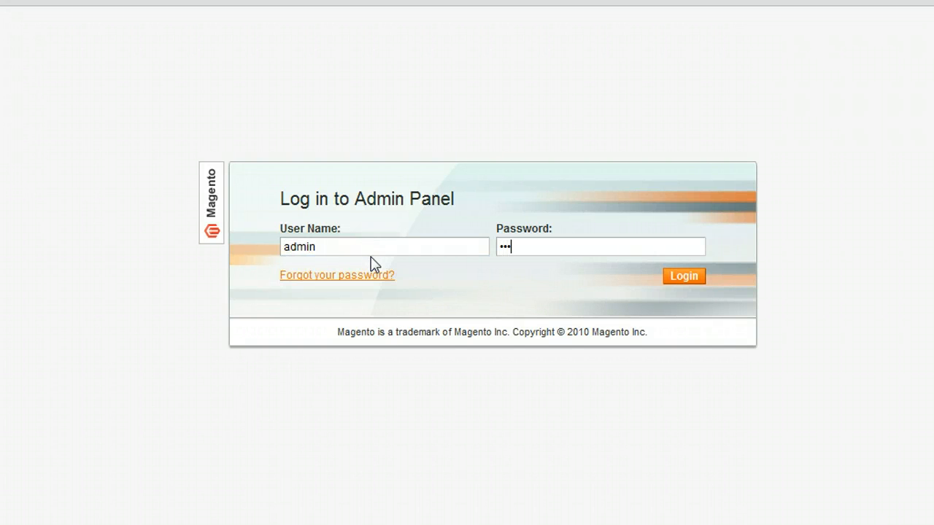
click(686, 277)
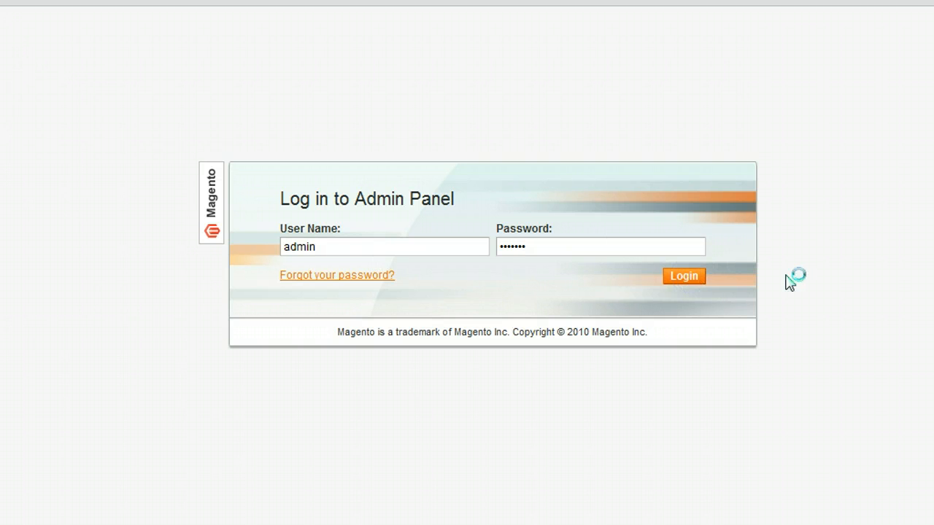